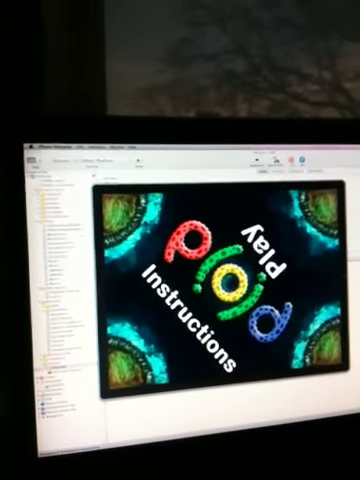
Start a new four-player Ploid game from the title screen
{"action": "left_click", "coordinate": [262, 250]}
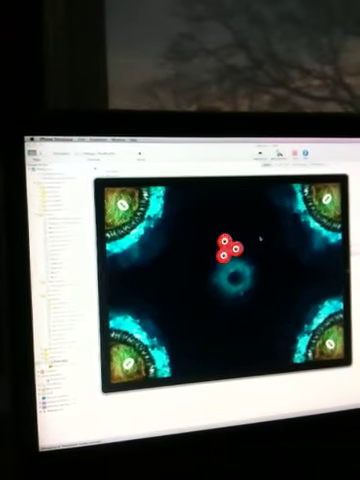